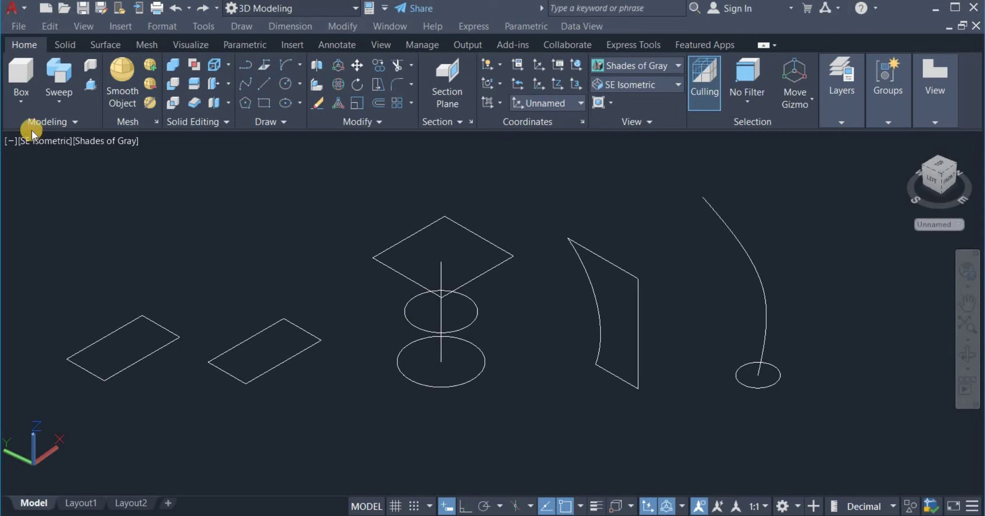
- Set the workspace to 3D Modeling
{"action": "left_click", "coordinate": [20, 102]}
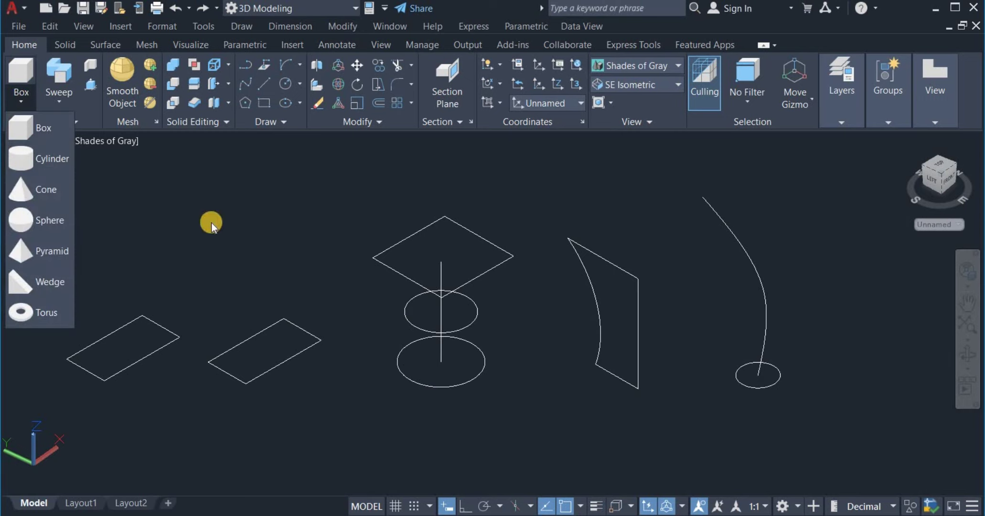
{"action": "left_click", "coordinate": [207, 225]}
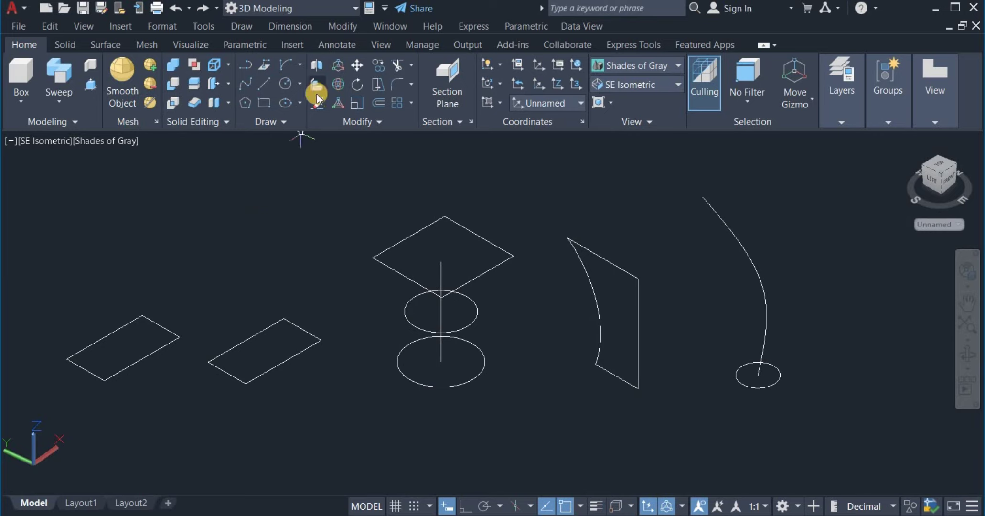
{"action": "left_click", "coordinate": [355, 8]}
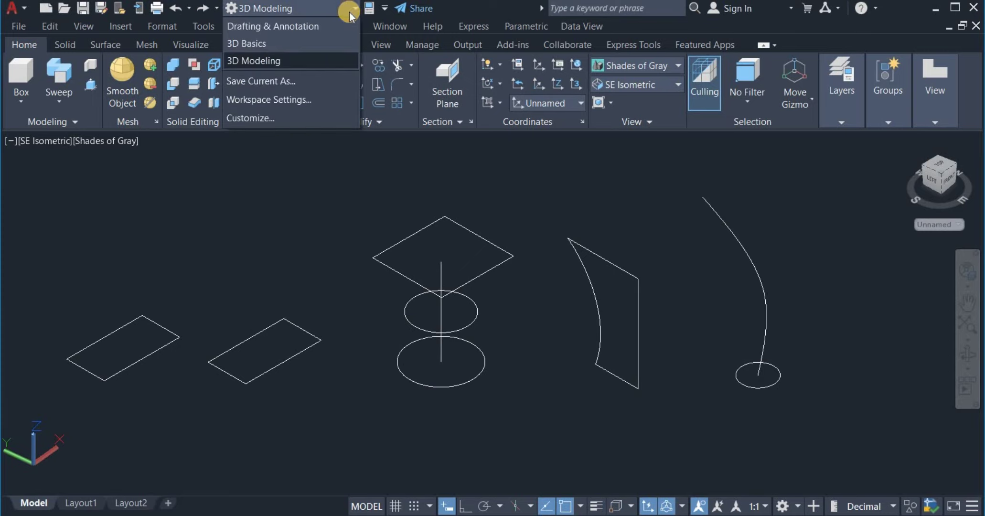
{"action": "left_click", "coordinate": [318, 60]}
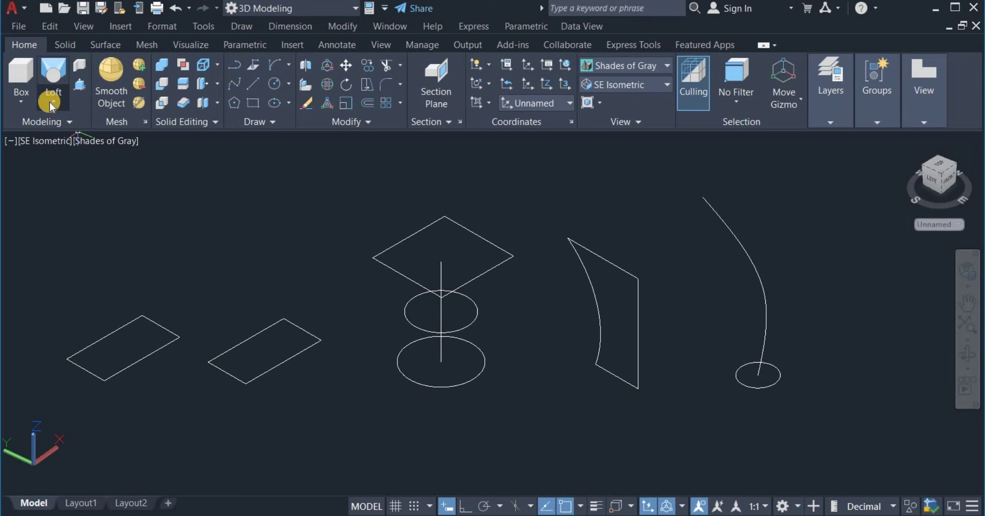
{"action": "left_click", "coordinate": [50, 102]}
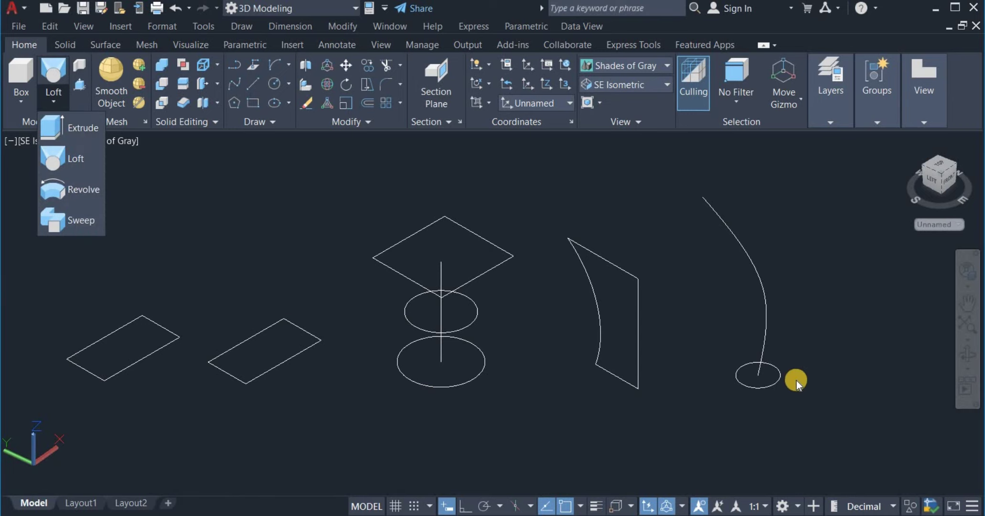
{"action": "left_click", "coordinate": [542, 391]}
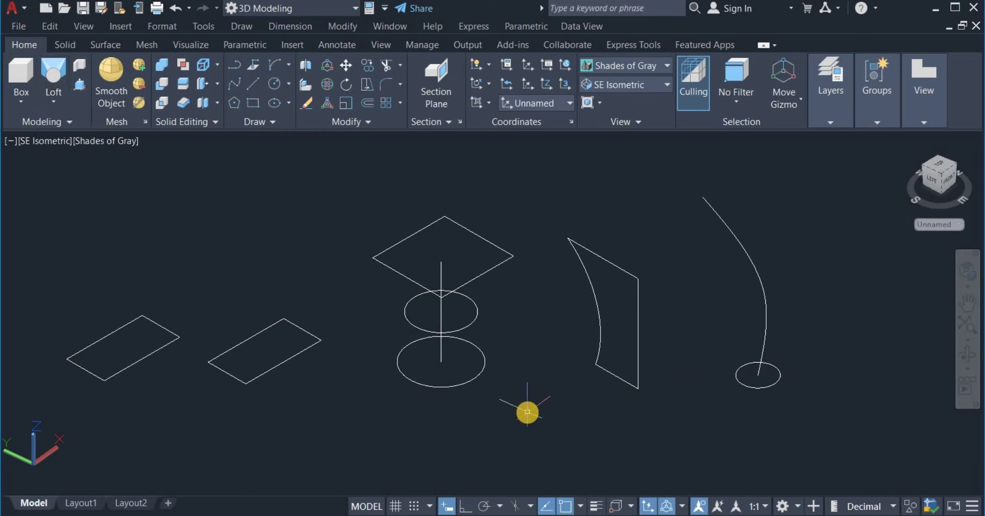
{"action": "left_click", "coordinate": [527, 415]}
{"action": "left_click", "coordinate": [491, 414]}
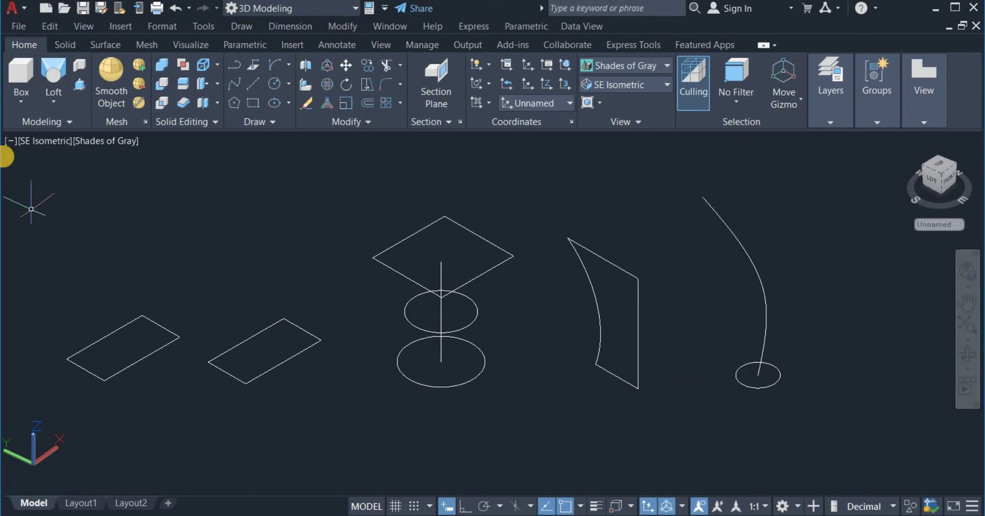
- Extrude the leftmost rectangle upward into a solid block about 183 units high
{"action": "left_click", "coordinate": [48, 102]}
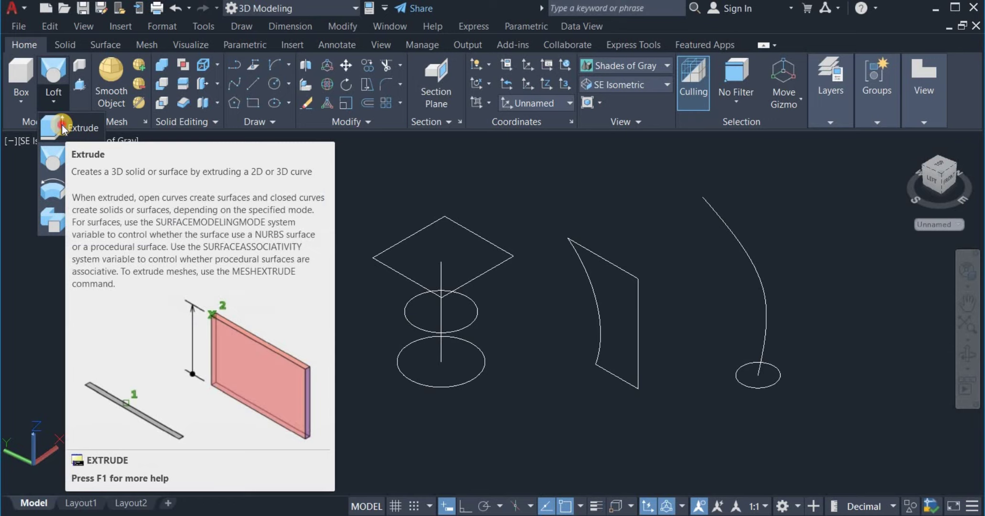
{"action": "left_click", "coordinate": [62, 124]}
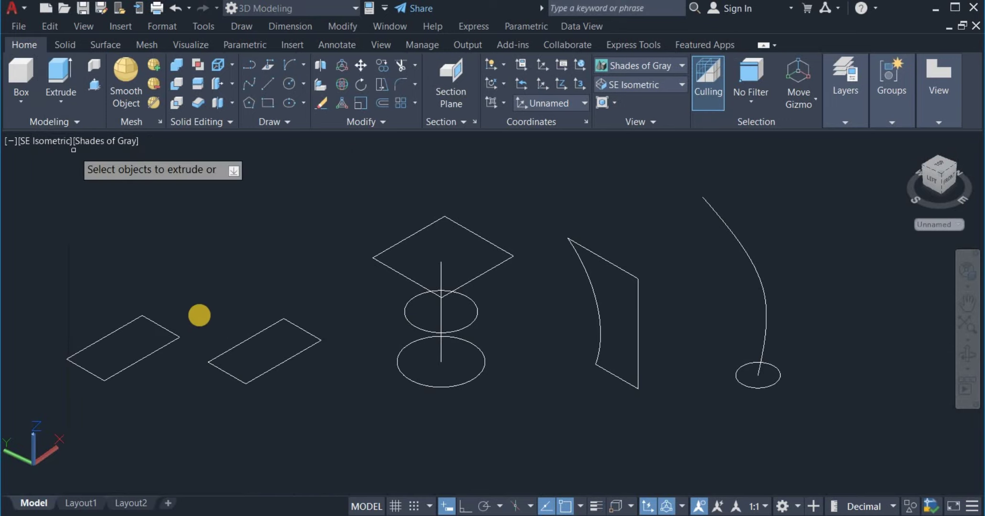
{"action": "left_click", "coordinate": [171, 333]}
{"action": "right_click", "coordinate": [190, 321]}
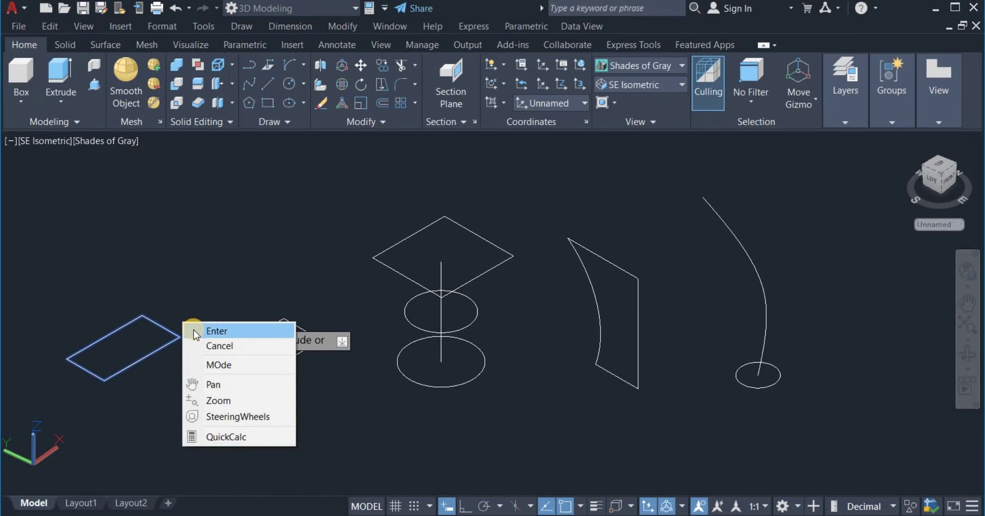
{"action": "left_click", "coordinate": [193, 329]}
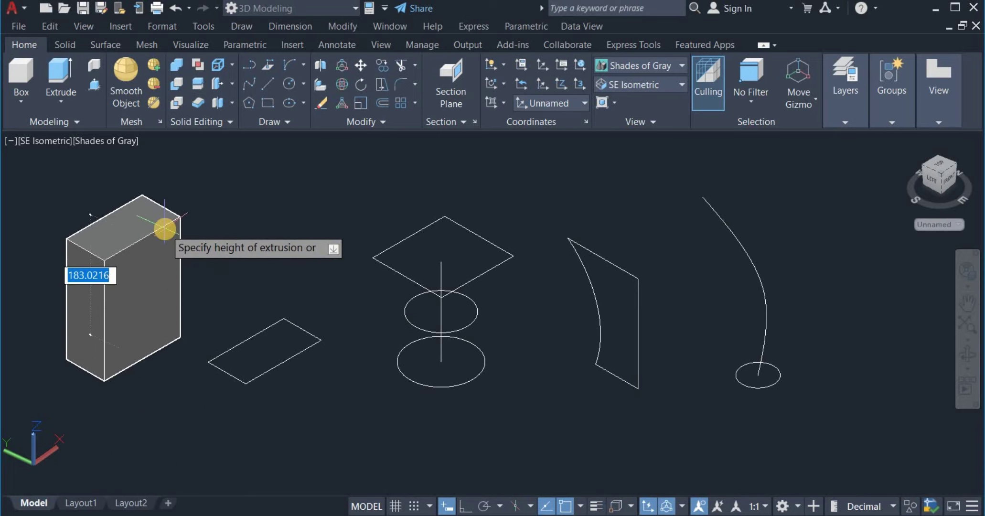
{"action": "left_click", "coordinate": [165, 230]}
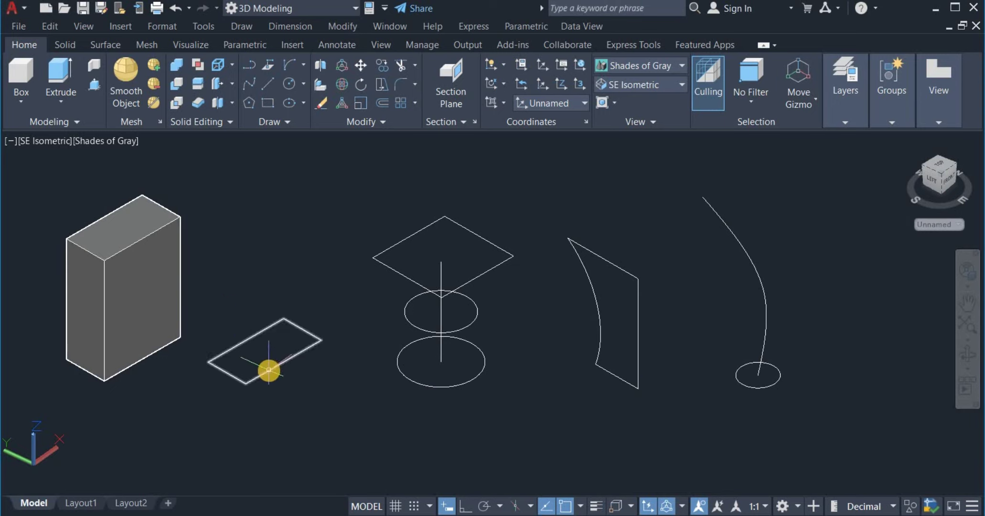
- Presspull the second rectangle upward into a solid block about 188 units high and finish the command
{"action": "mouse_move", "coordinate": [269, 369]}
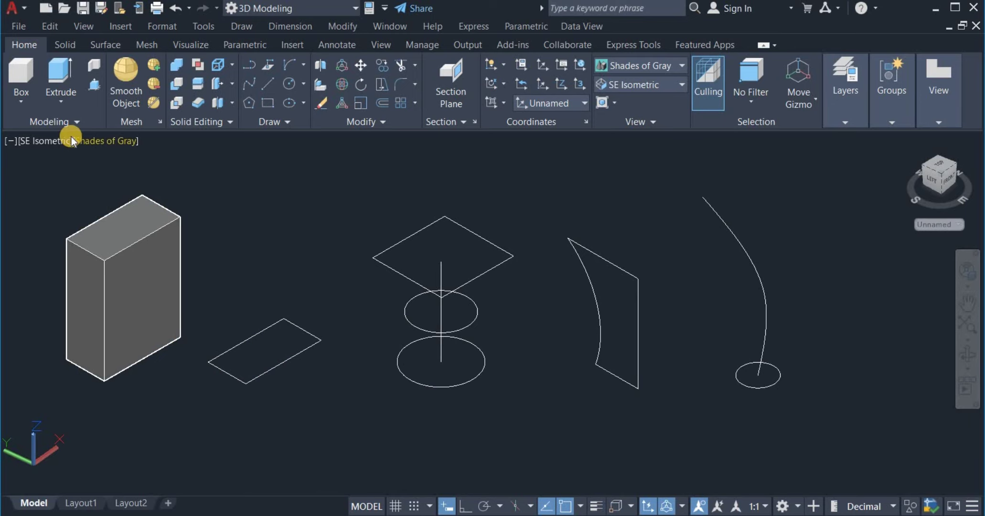
{"action": "left_click", "coordinate": [91, 88]}
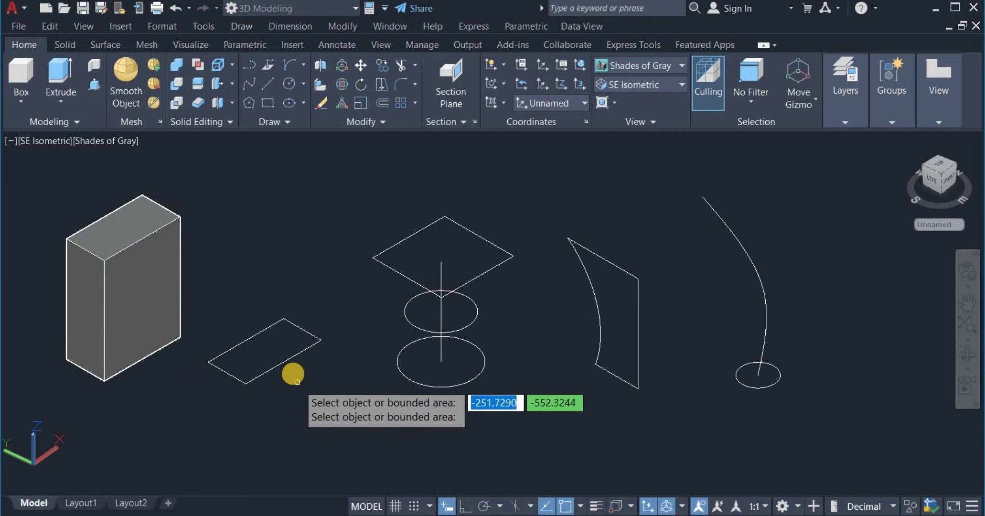
{"action": "left_click", "coordinate": [285, 362]}
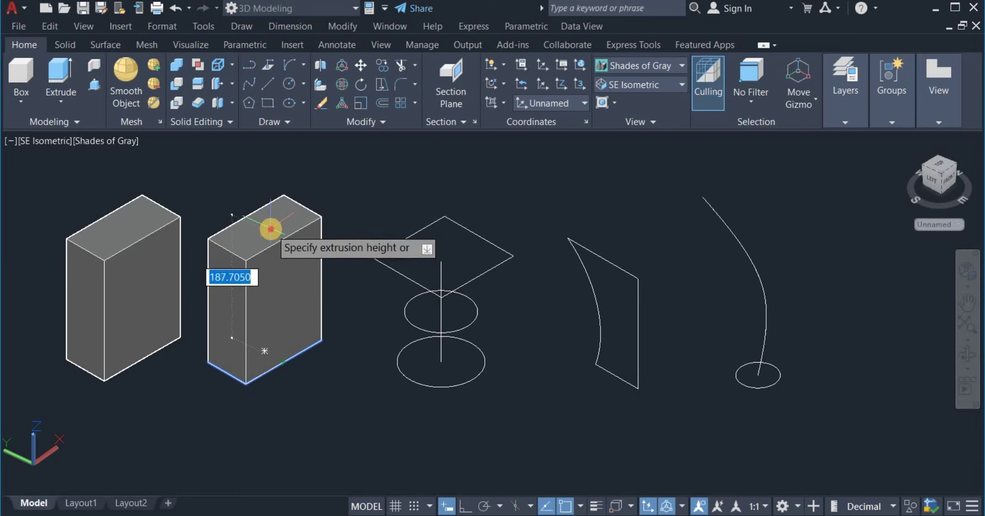
{"action": "left_click", "coordinate": [270, 229]}
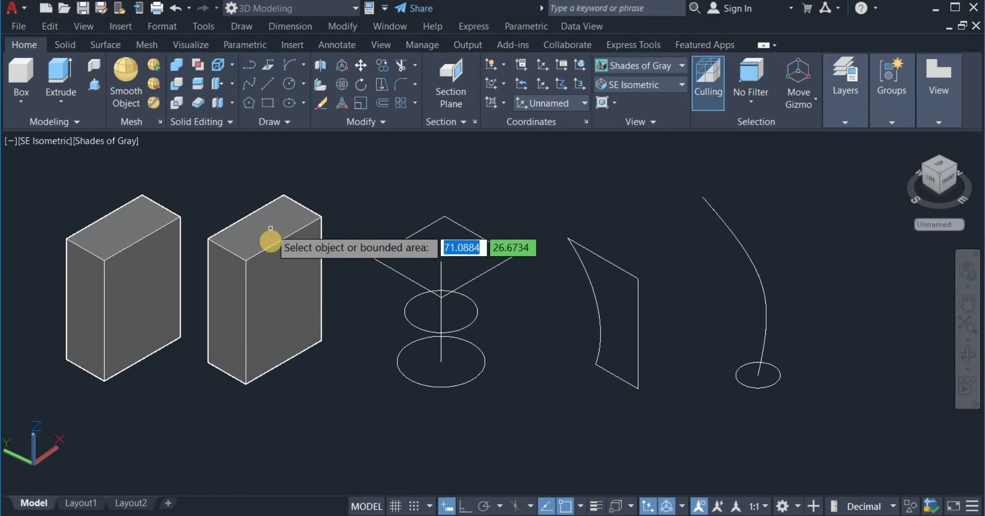
{"action": "right_click", "coordinate": [307, 375]}
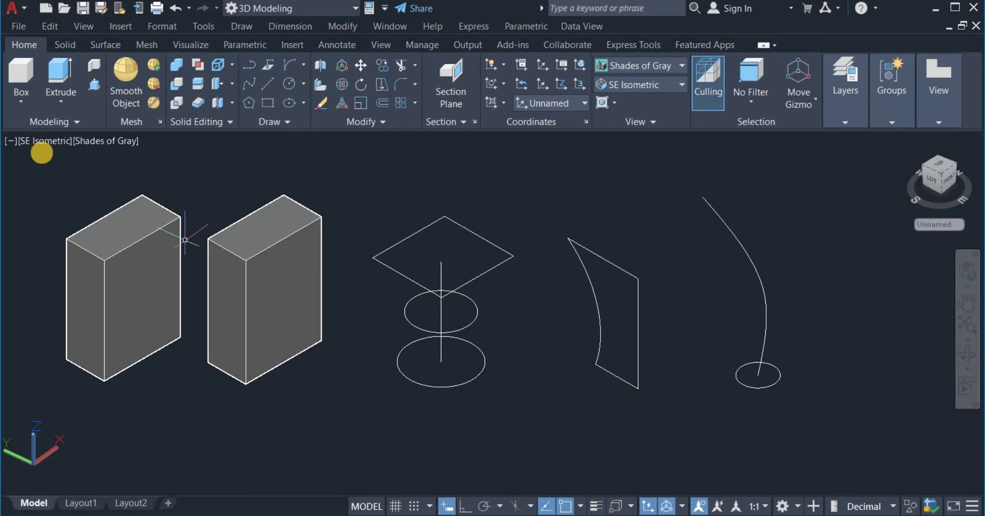
- Loft a solid through the lower circle, the middle circle and the upper square using cross sections only
{"action": "left_click", "coordinate": [53, 106]}
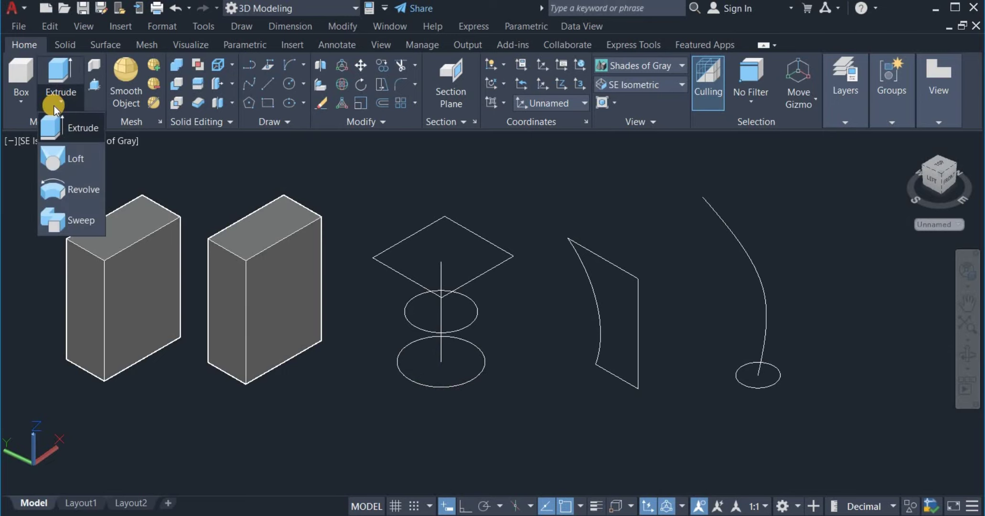
{"action": "left_click", "coordinate": [67, 157]}
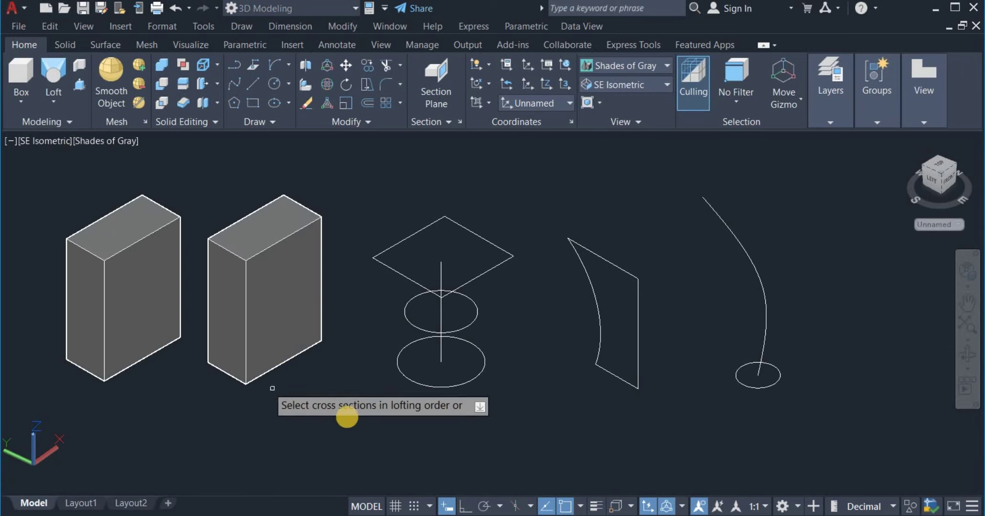
{"action": "left_click", "coordinate": [473, 346]}
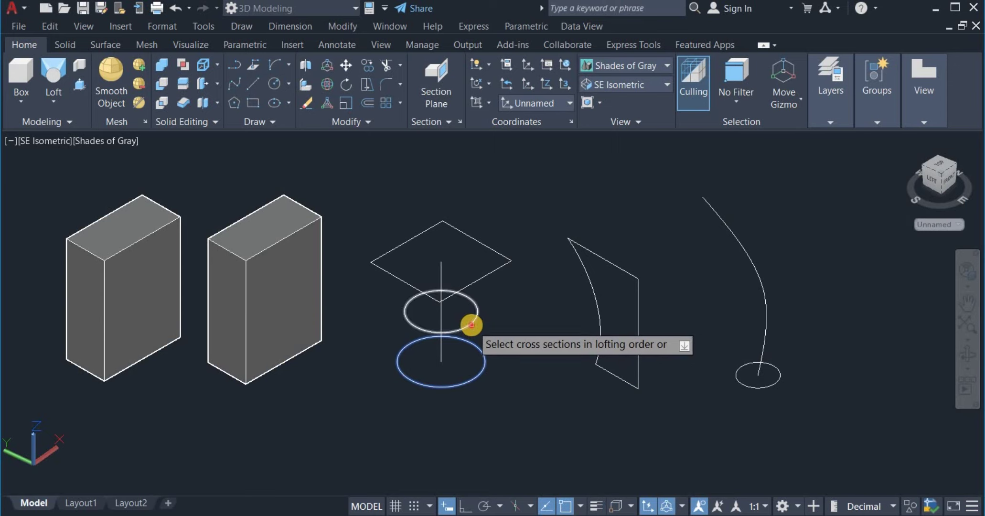
{"action": "left_click", "coordinate": [471, 325]}
{"action": "left_click", "coordinate": [483, 276]}
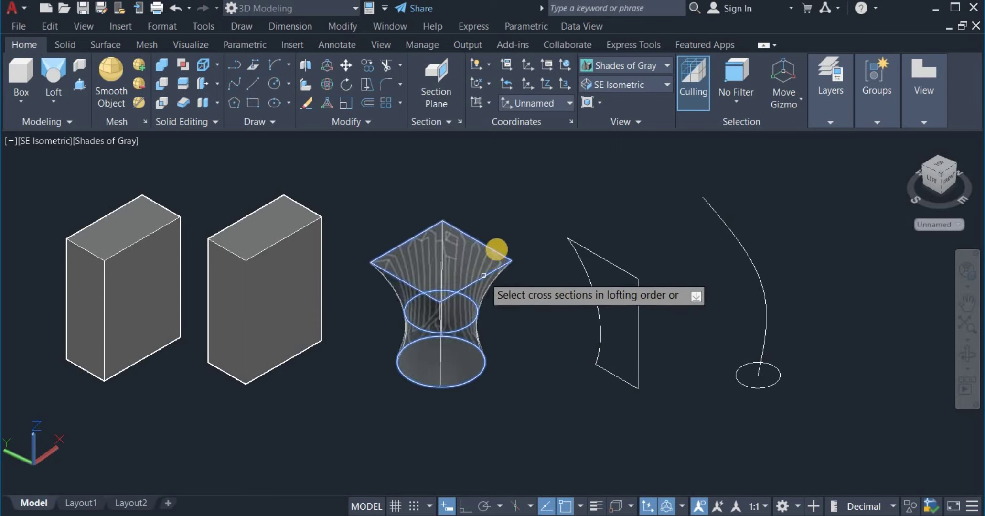
{"action": "right_click", "coordinate": [517, 229]}
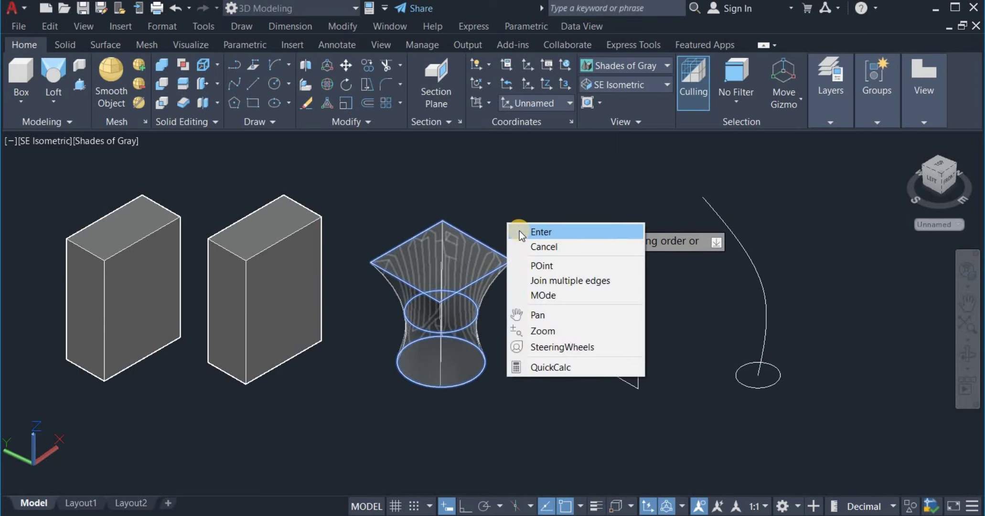
{"action": "left_click", "coordinate": [520, 231]}
{"action": "right_click", "coordinate": [528, 237]}
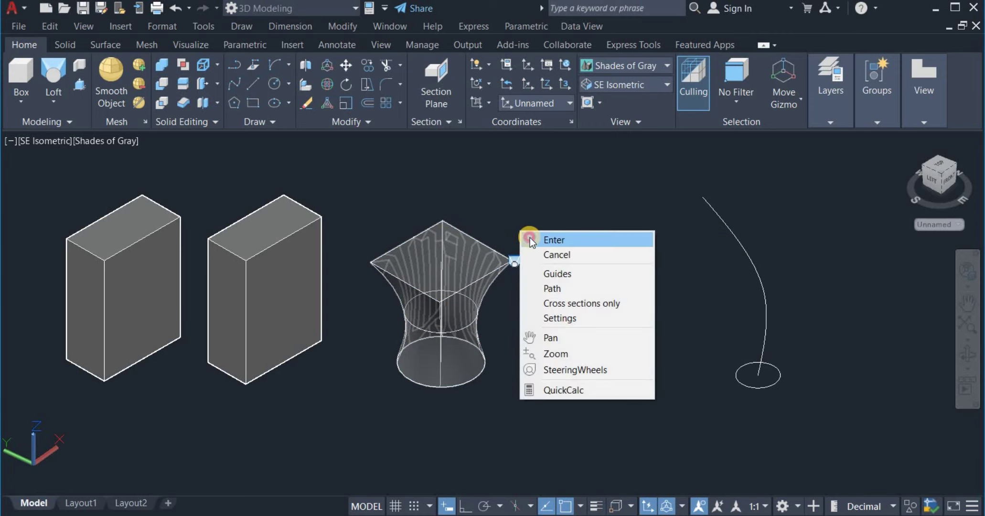
{"action": "left_click", "coordinate": [529, 238]}
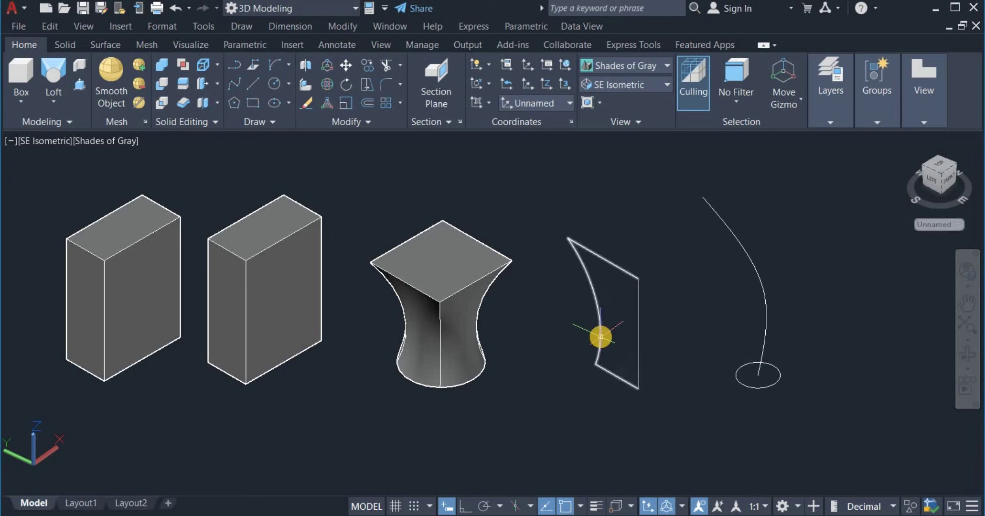
- Revolve the curved profile around its vertical straight line, from the line's upper to lower endpoint, with an angle of 369 degrees
{"action": "mouse_move", "coordinate": [600, 337]}
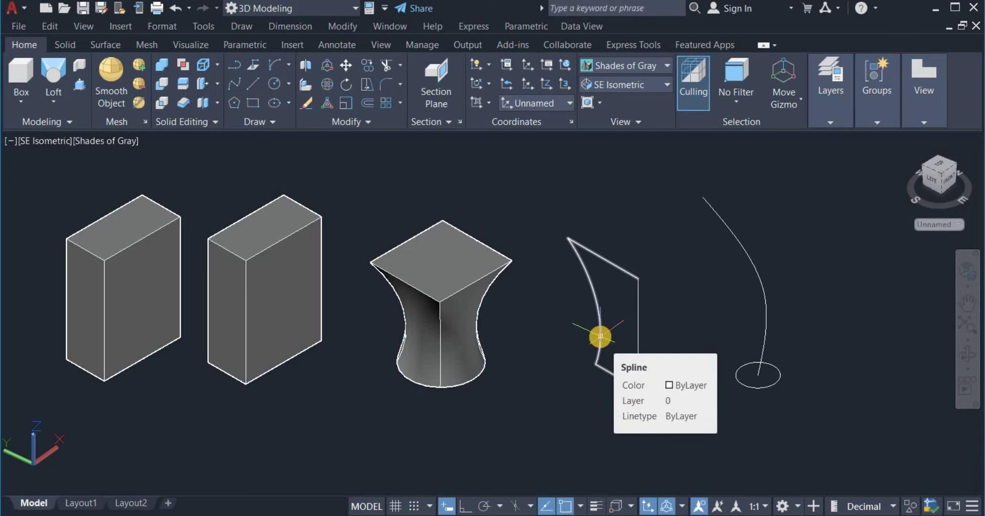
{"action": "left_click", "coordinate": [57, 101]}
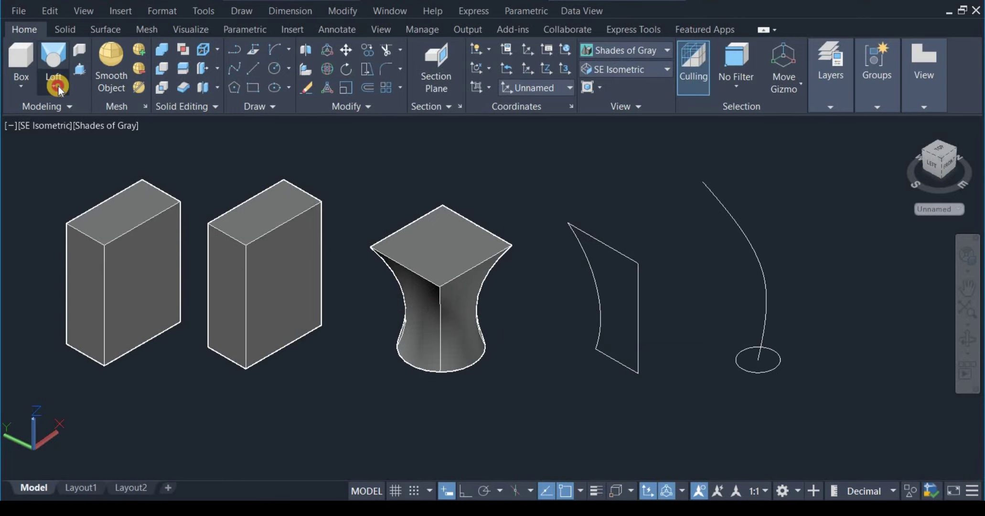
{"action": "left_click", "coordinate": [66, 174]}
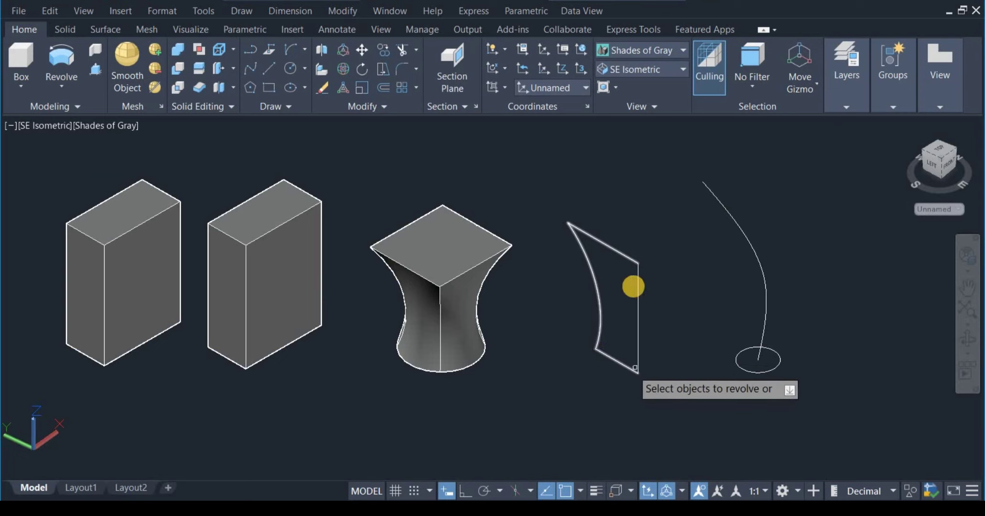
{"action": "left_click", "coordinate": [594, 282]}
{"action": "right_click", "coordinate": [577, 300]}
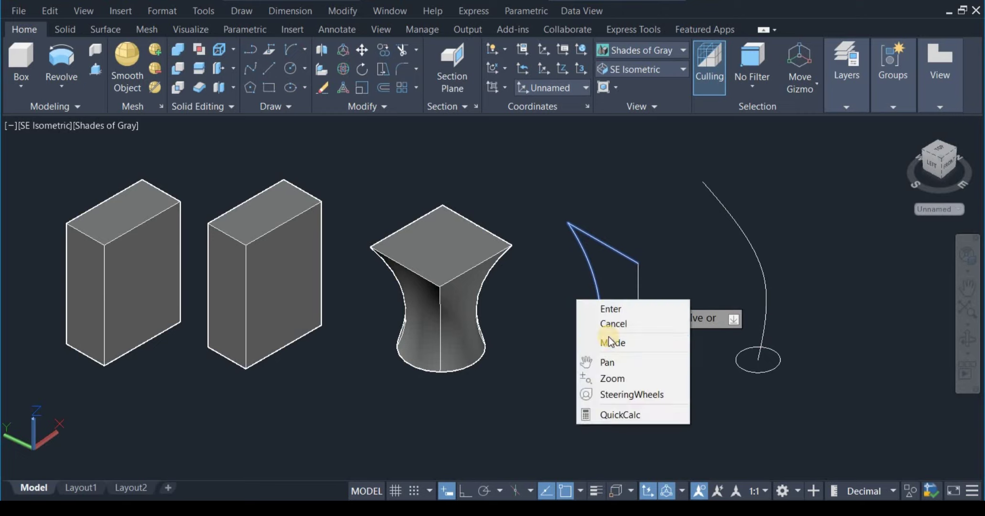
{"action": "left_click", "coordinate": [640, 310]}
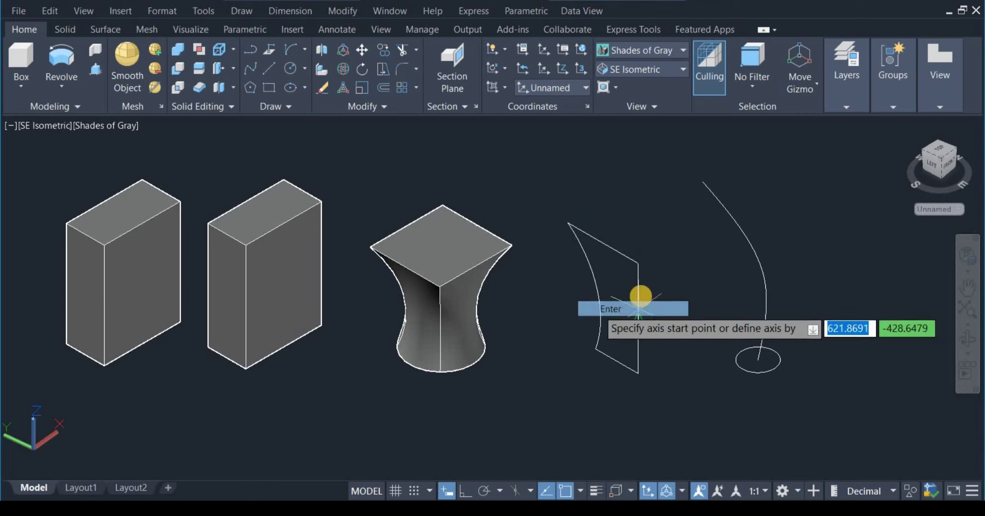
{"action": "left_click", "coordinate": [639, 263]}
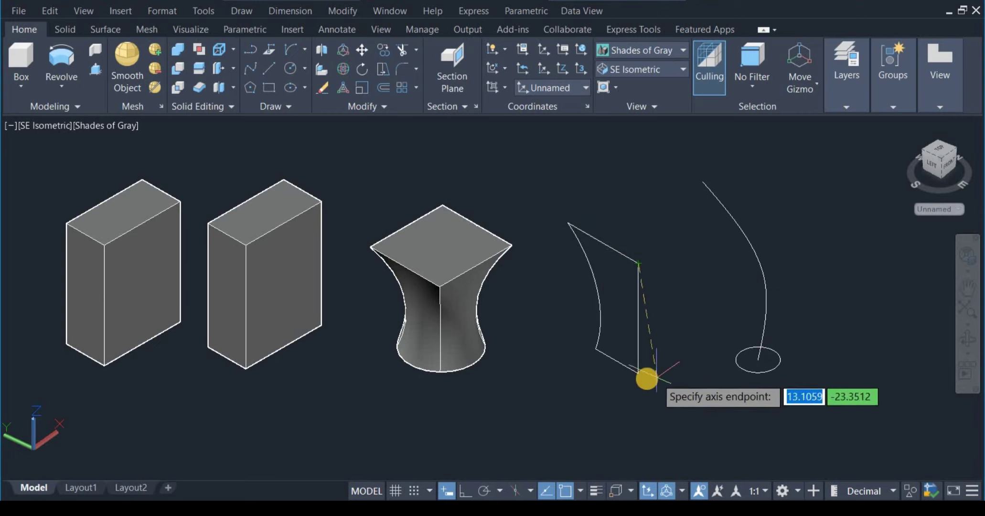
{"action": "left_click", "coordinate": [639, 373]}
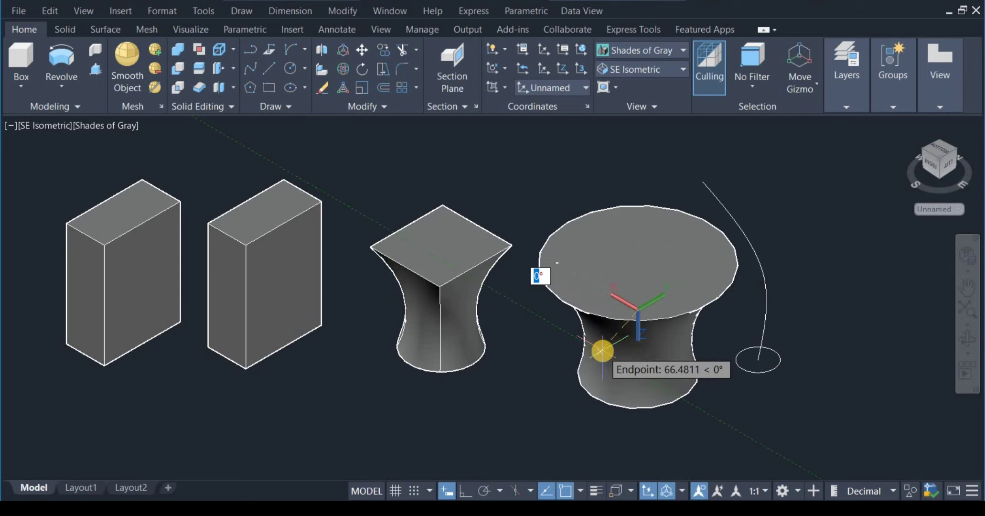
{"action": "type", "text": "369"}
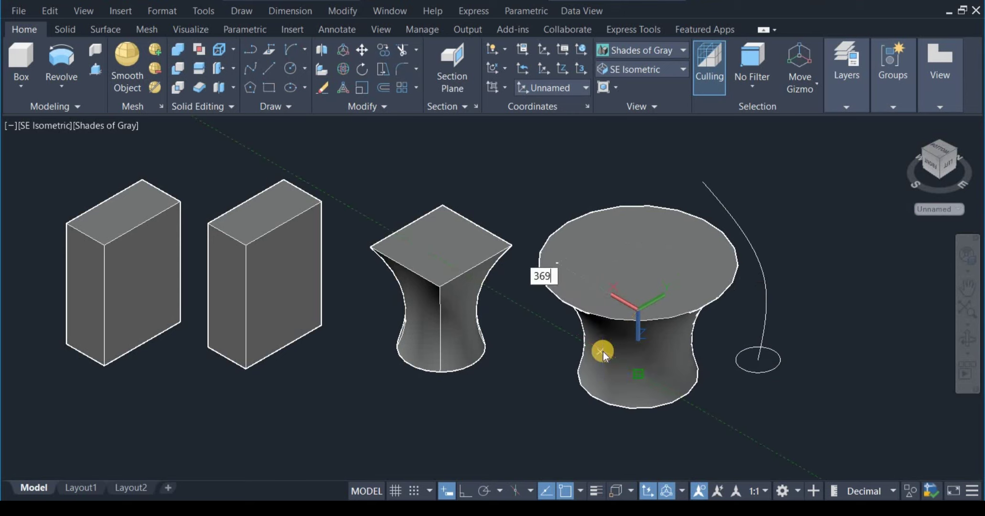
{"action": "key", "text": "Return"}
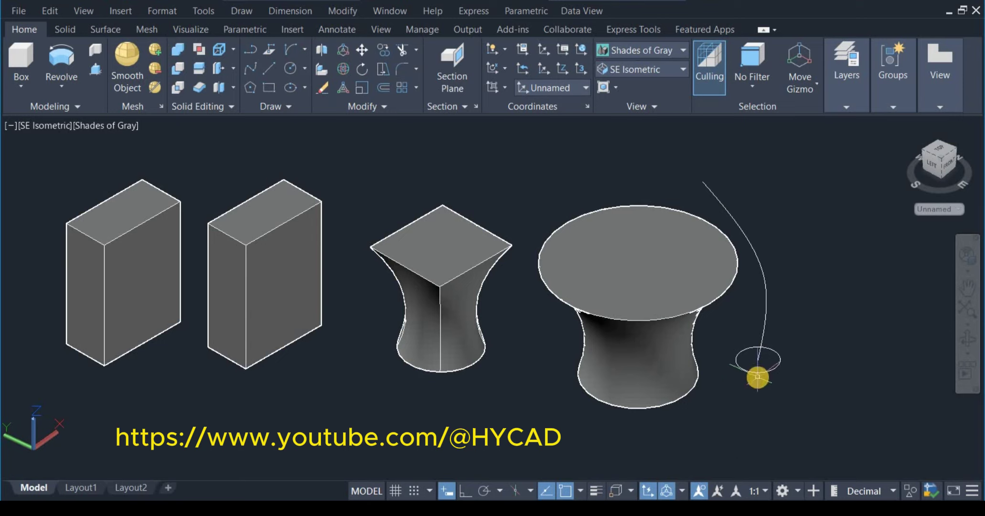
- Move the small circle and its curved path together away from the revolved solid
{"action": "left_click", "coordinate": [809, 398]}
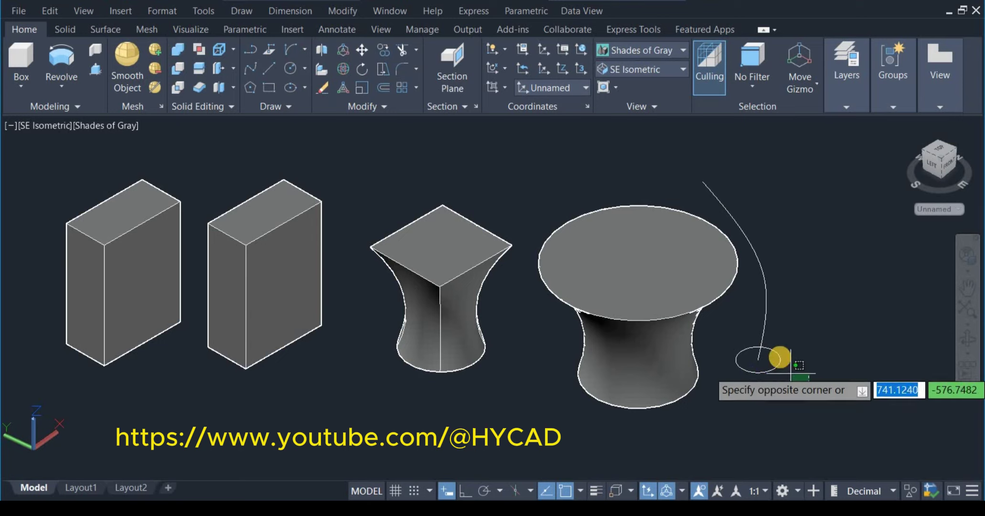
{"action": "left_click", "coordinate": [758, 335]}
{"action": "right_click_drag", "start_coordinate": [729, 425], "coordinate": [786, 444]}
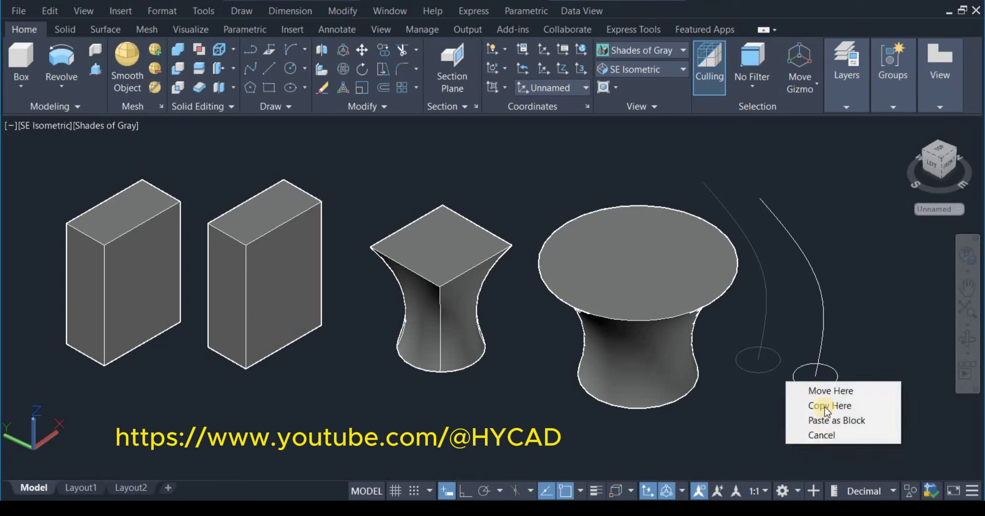
{"action": "left_click", "coordinate": [821, 390]}
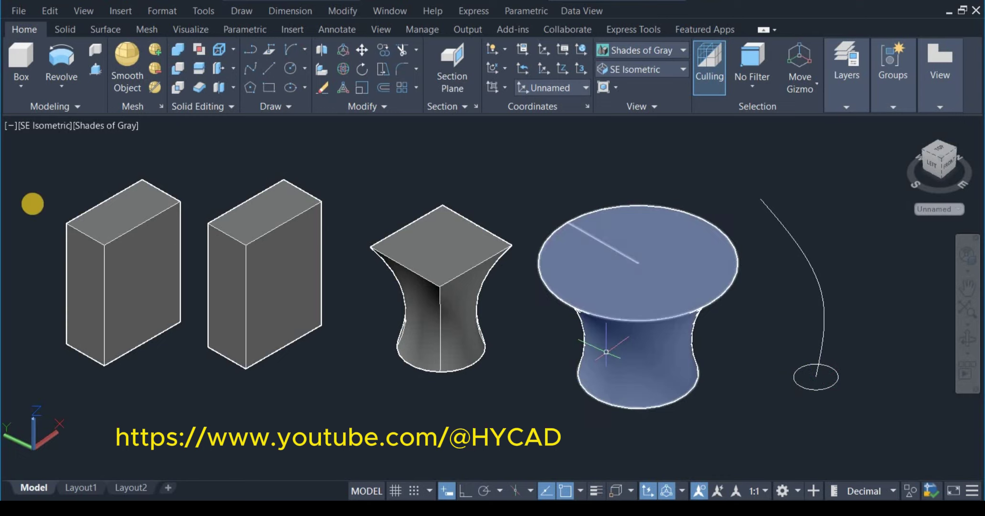
- Start a Sweep for the small circle at the base of the curved path
{"action": "left_click", "coordinate": [56, 87]}
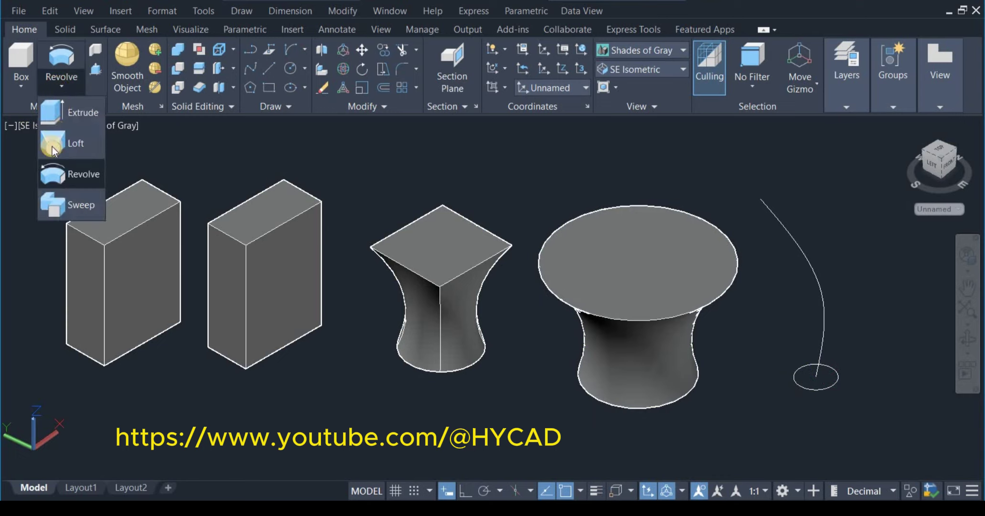
{"action": "left_click", "coordinate": [56, 204]}
{"action": "left_click", "coordinate": [172, 286]}
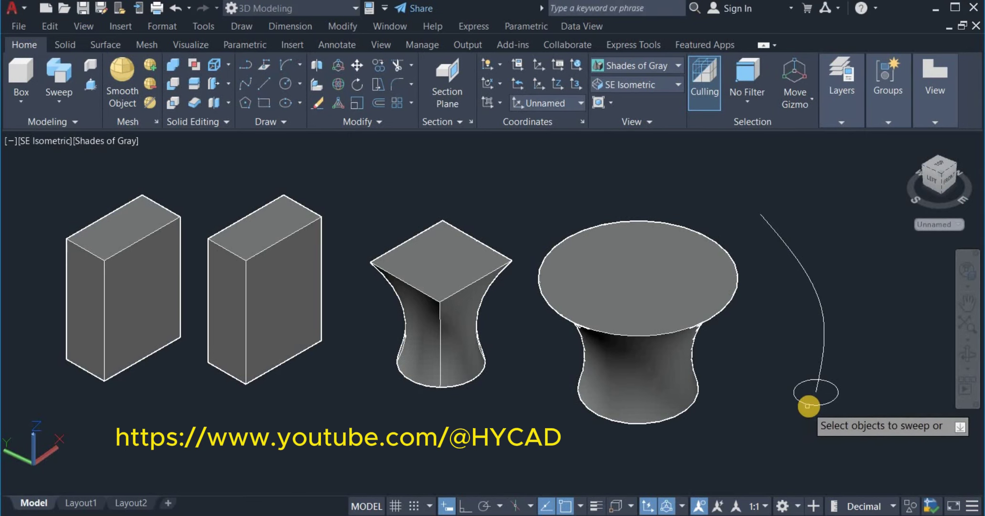